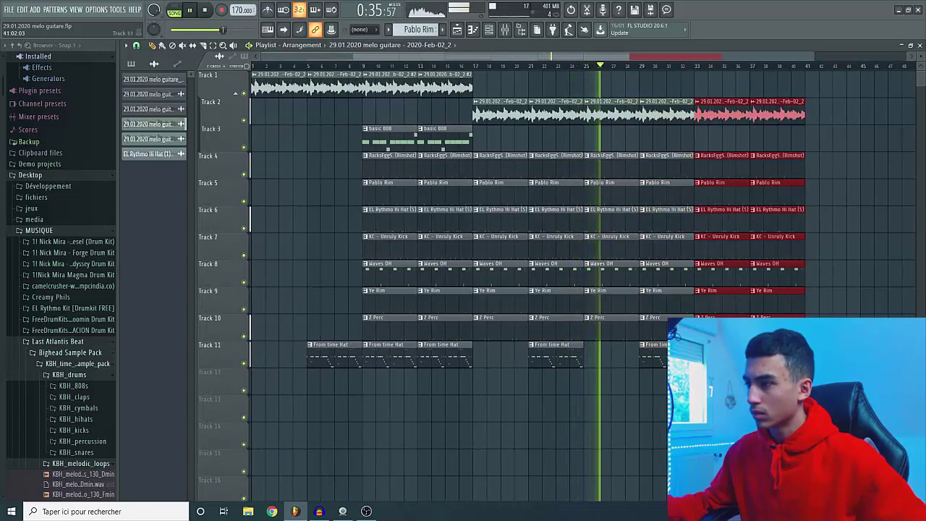
Step: Add two consecutive basic 808 clips on Track 3 from bar 33 to bar 41
{"action": "mouse_move", "coordinate": [475, 141]}
{"action": "left_mouse_down"}
{"action": "mouse_move", "coordinate": [398, 139]}
{"action": "mouse_move", "coordinate": [730, 149]}
{"action": "left_mouse_up"}
{"action": "scroll", "coordinate": [723, 226], "scroll_direction": "up", "scroll_amount": 2}
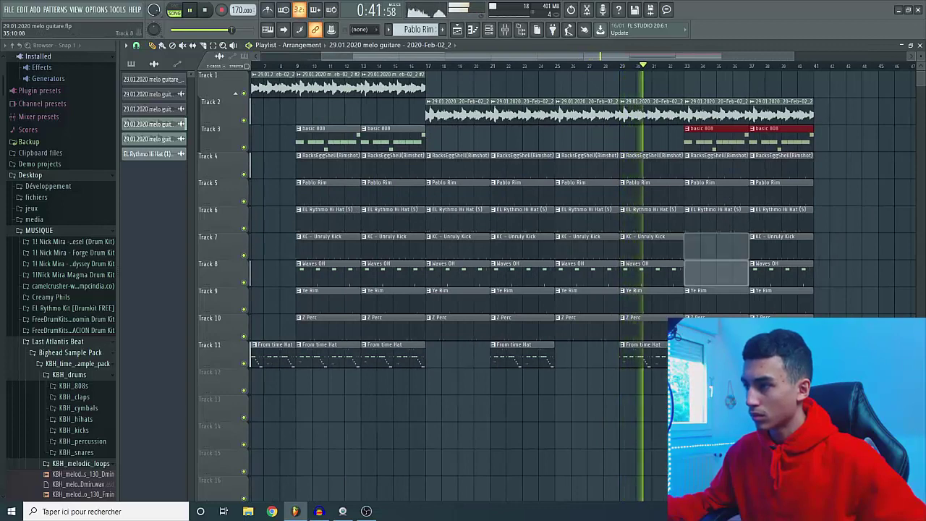
Step: Stop playback and delete the Effectrix effect from slot 3 of the guitar's mixer track, insert 1
{"action": "key", "text": "space"}
{"action": "key", "text": "F9"}
{"action": "left_click", "coordinate": [850, 106]}
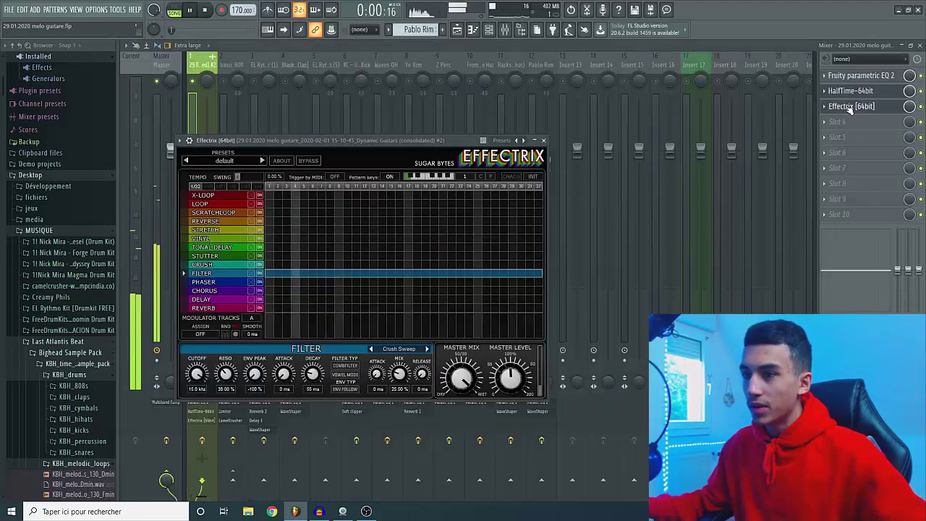
{"action": "left_click", "coordinate": [844, 107]}
{"action": "left_click", "coordinate": [823, 107]}
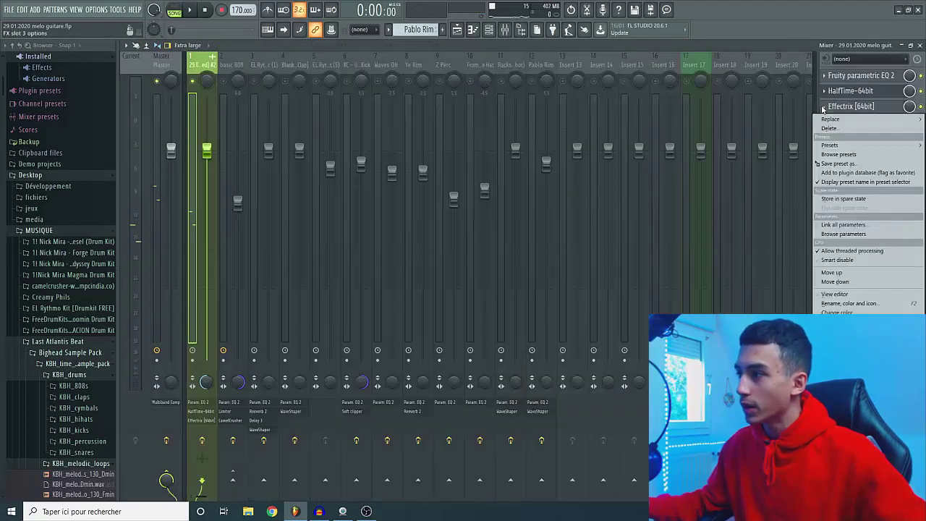
{"action": "left_click", "coordinate": [831, 128]}
{"action": "left_click", "coordinate": [506, 285]}
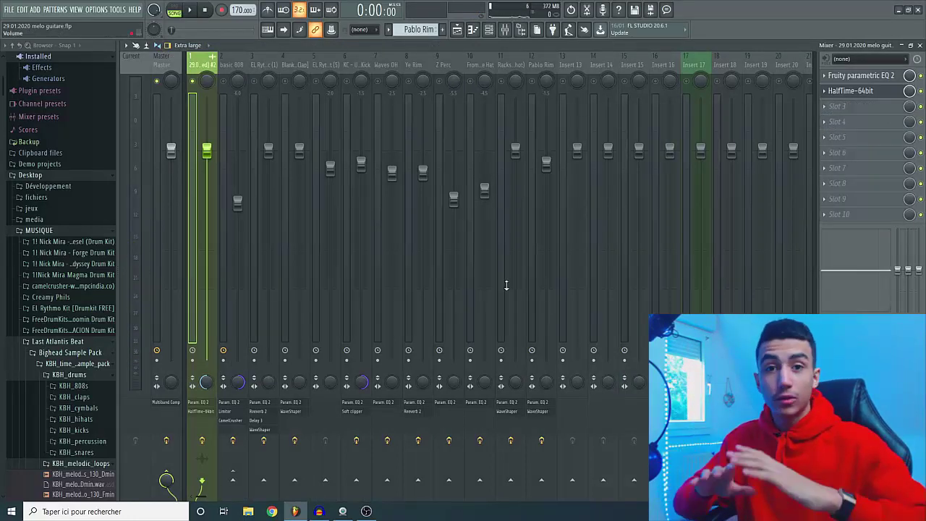
Step: Load dblue Glitch v1.3 into slot 3 of the guitar's mixer track and play the song through its default pattern
{"action": "left_click", "coordinate": [839, 106]}
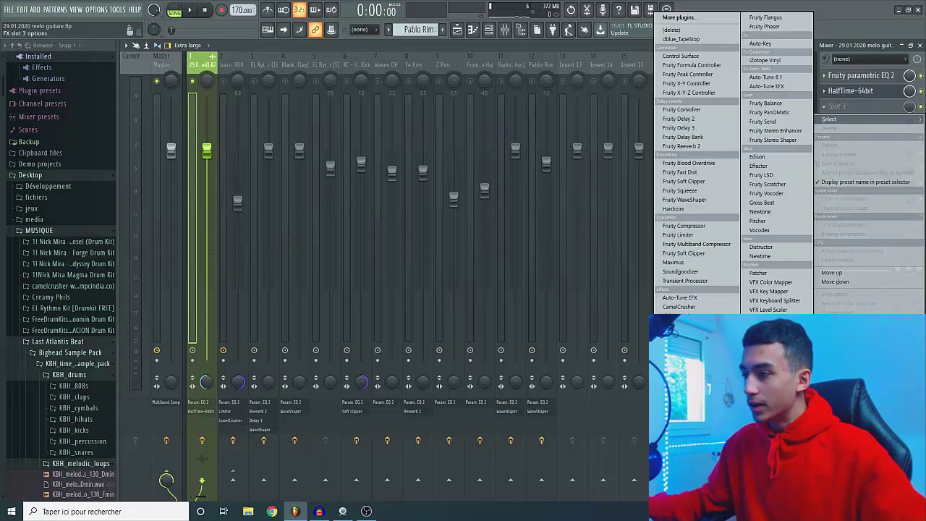
{"action": "left_click", "coordinate": [681, 39]}
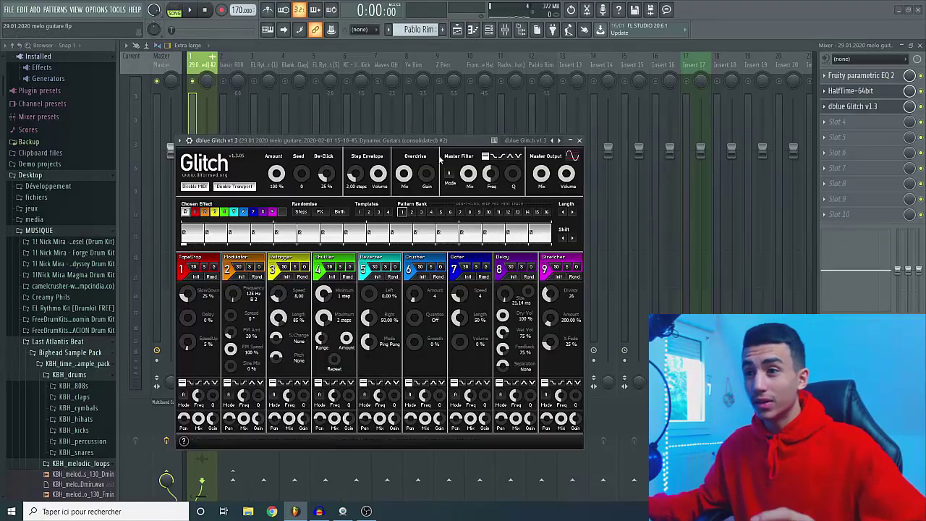
{"action": "left_click_drag", "start_coordinate": [349, 143], "coordinate": [430, 95]}
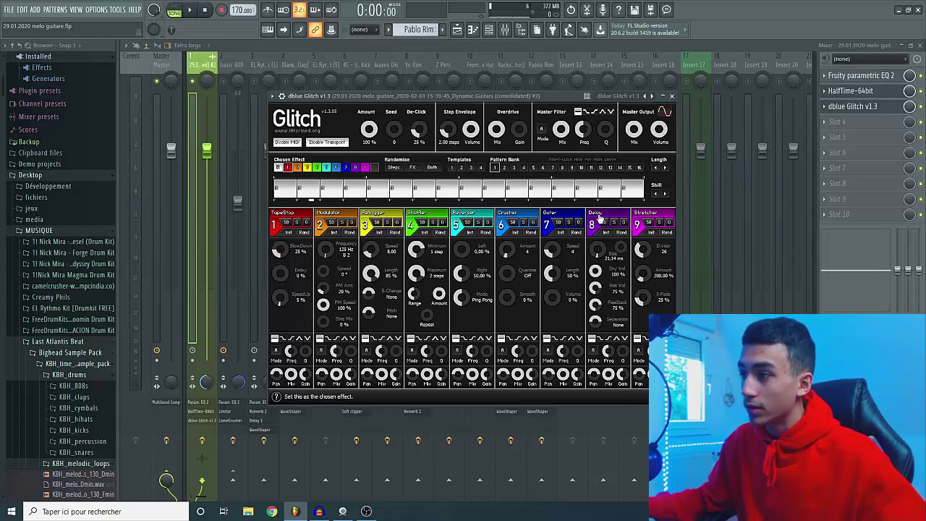
{"action": "left_click_drag", "start_coordinate": [399, 94], "coordinate": [411, 93]}
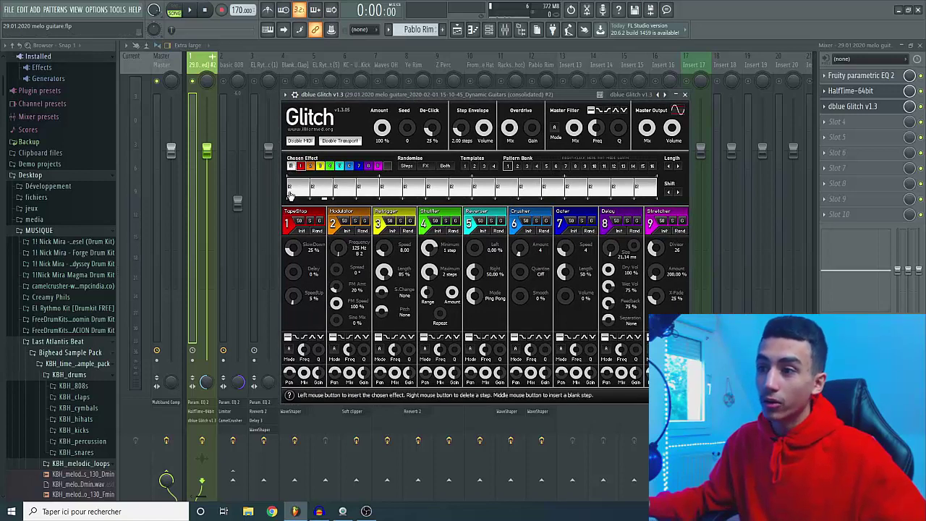
{"action": "left_click", "coordinate": [191, 12]}
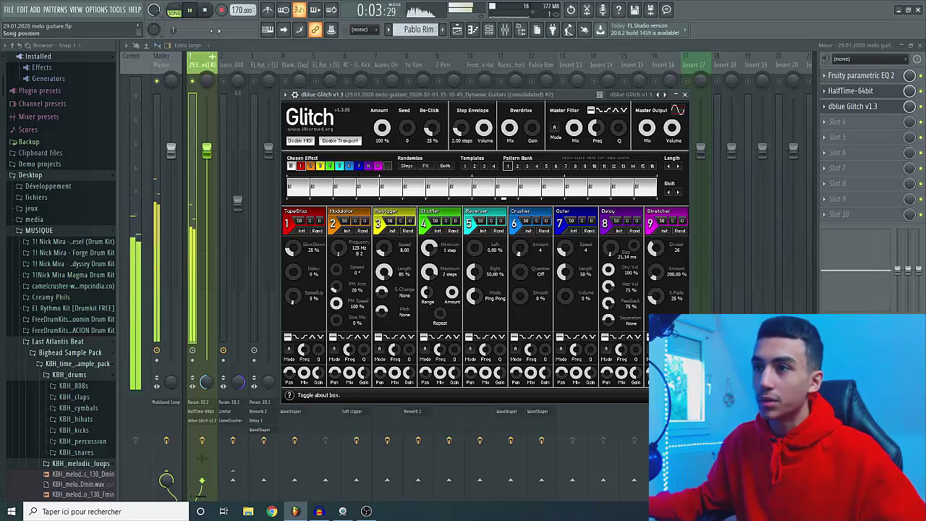
{"action": "key", "text": "space"}
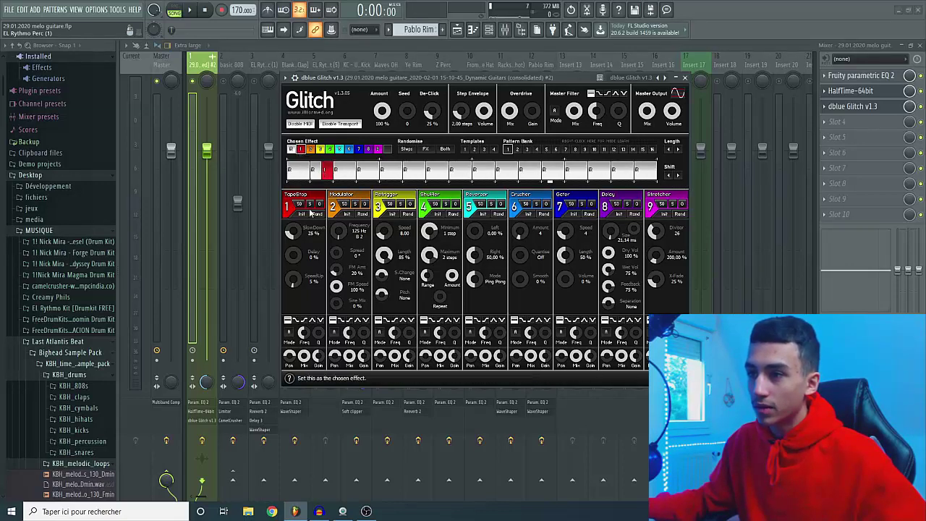
Step: Reduce the Glitch pattern to one TapeStop block on the second step, blank everything else, and listen to it
{"action": "left_click", "coordinate": [316, 180]}
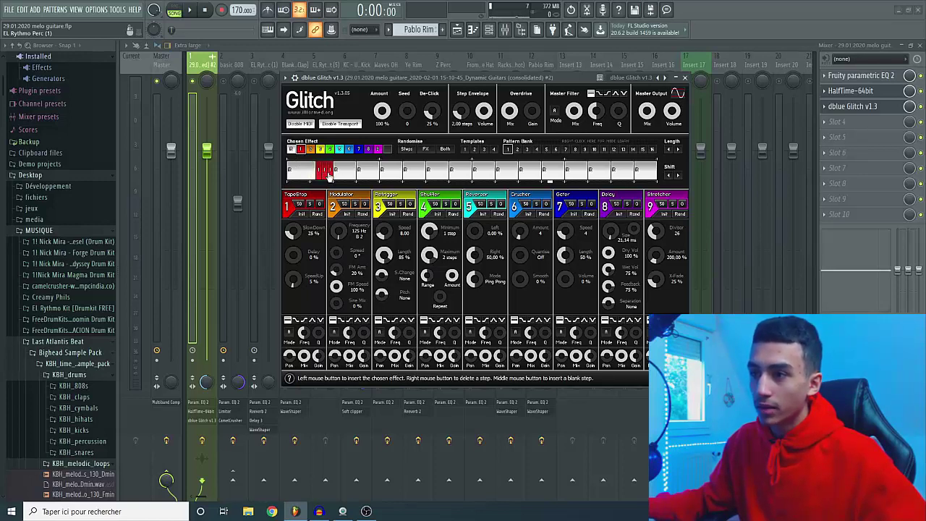
{"action": "right_click", "coordinate": [327, 174]}
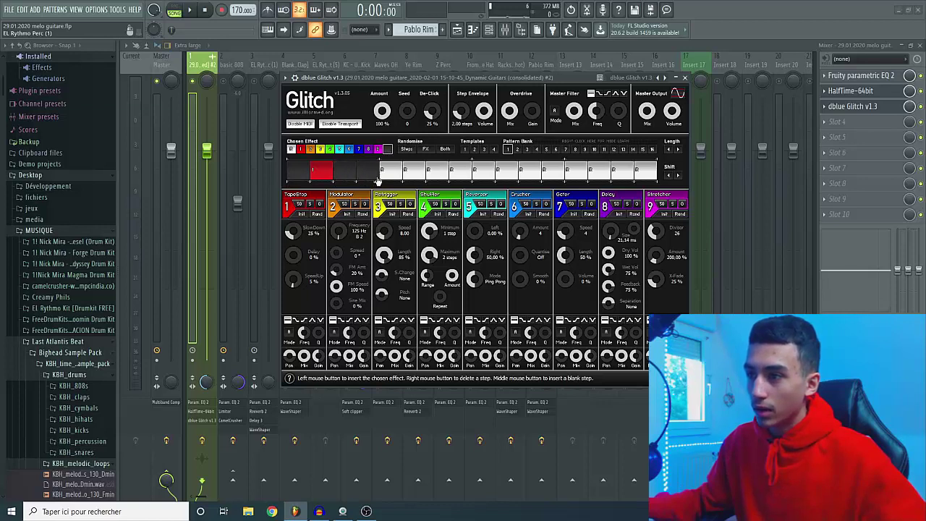
{"action": "left_click_drag", "start_coordinate": [410, 178], "coordinate": [661, 193]}
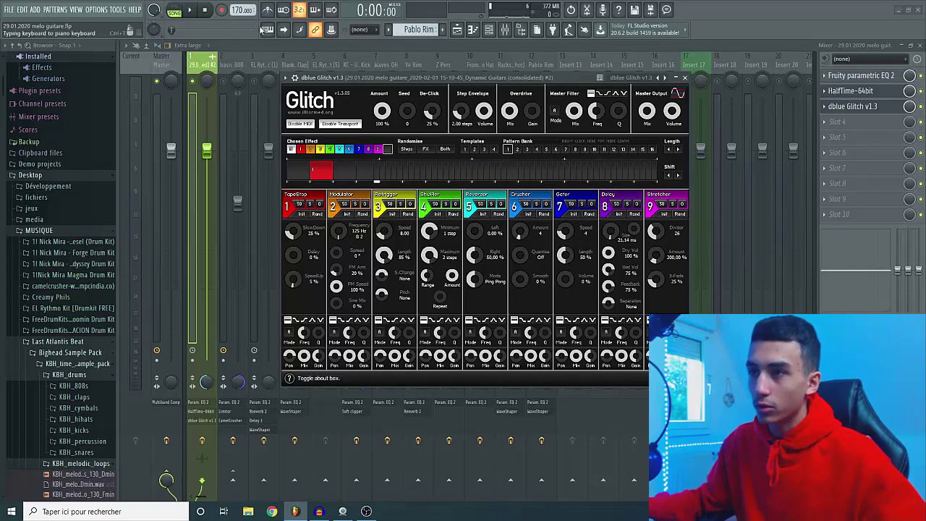
{"action": "left_click", "coordinate": [192, 10]}
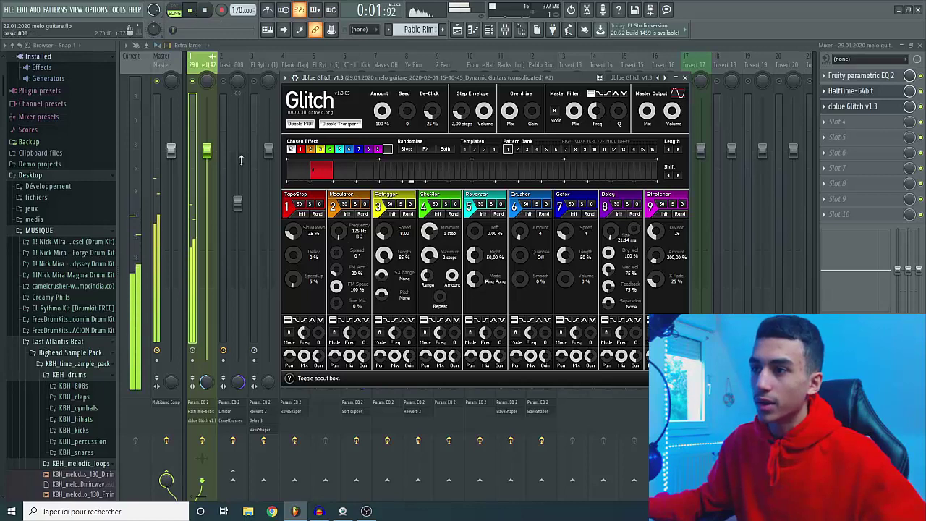
{"action": "left_click", "coordinate": [208, 11]}
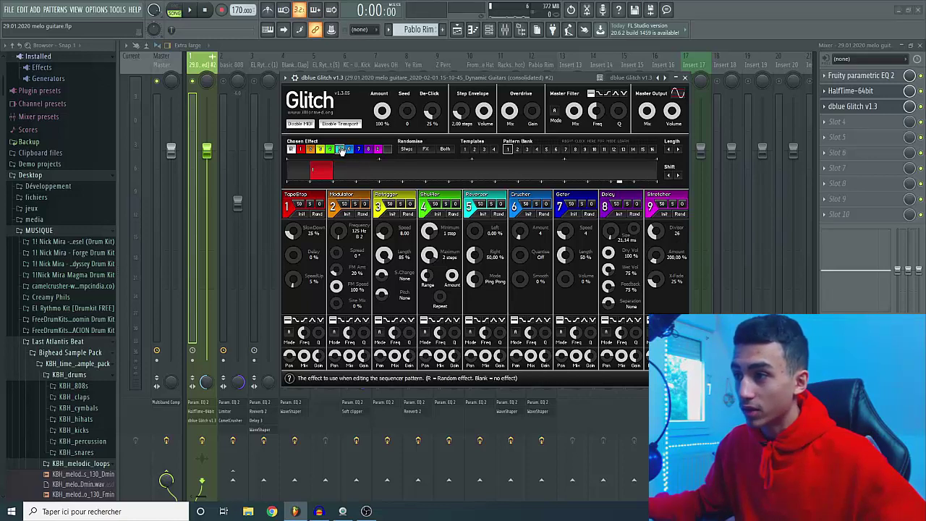
Step: Fill the Glitch pattern with Reverser from the fifth step to the end and play the song
{"action": "left_click", "coordinate": [381, 173]}
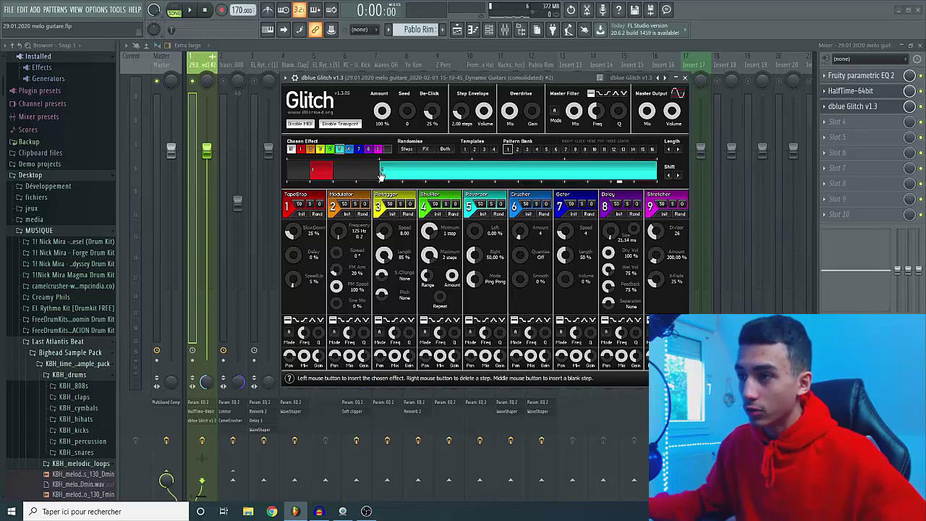
{"action": "left_click", "coordinate": [190, 11]}
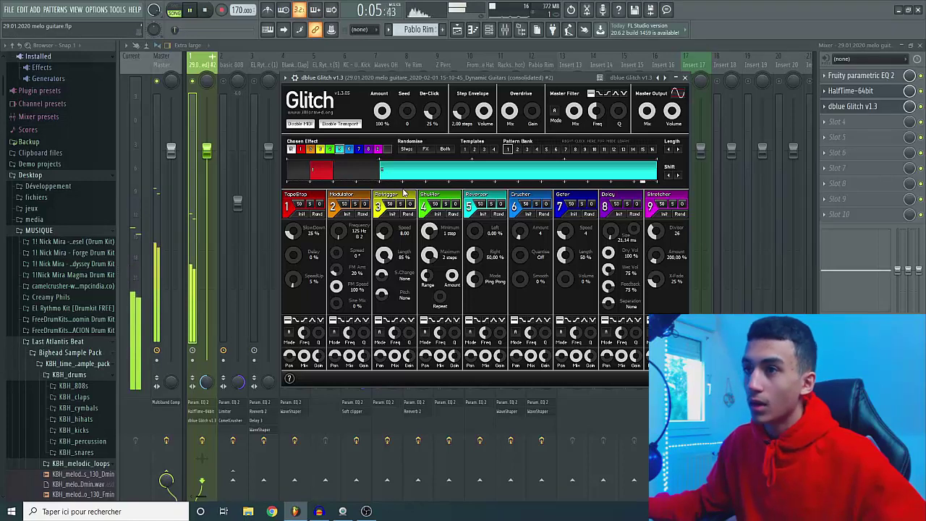
{"action": "left_click", "coordinate": [206, 12]}
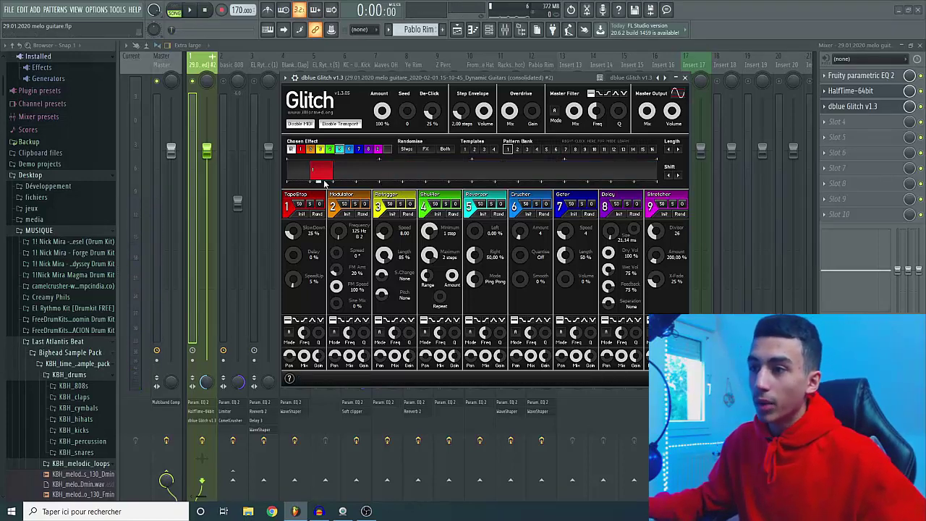
Step: Remove the TapeStop block, insert a Crusher block spanning the fifth to eighth steps, and listen to it
{"action": "right_click", "coordinate": [314, 170]}
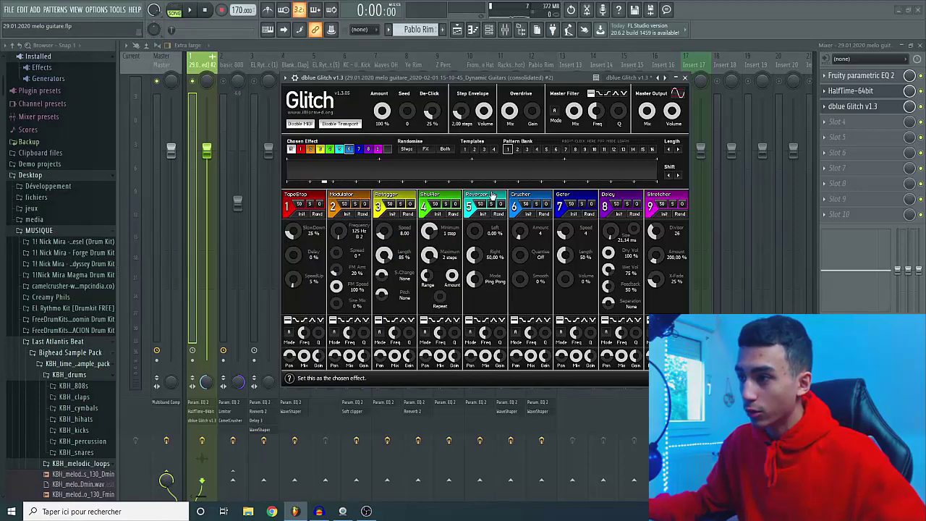
{"action": "left_click", "coordinate": [515, 199]}
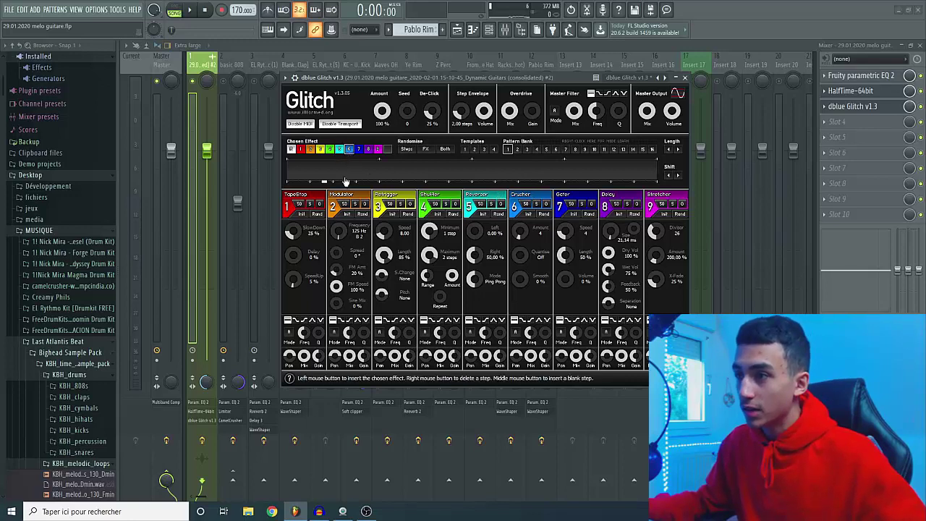
{"action": "left_click_drag", "start_coordinate": [378, 172], "coordinate": [430, 171]}
{"action": "right_click", "coordinate": [445, 173]}
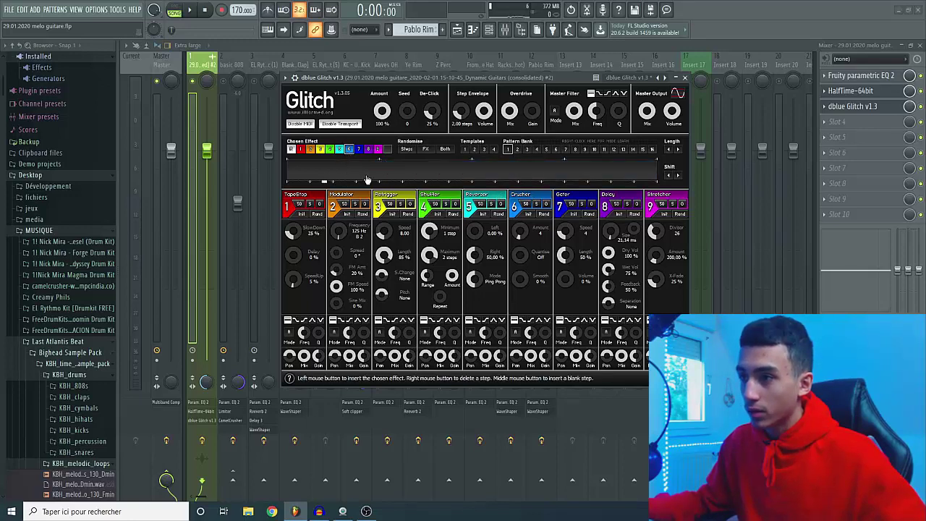
{"action": "left_click", "coordinate": [381, 174]}
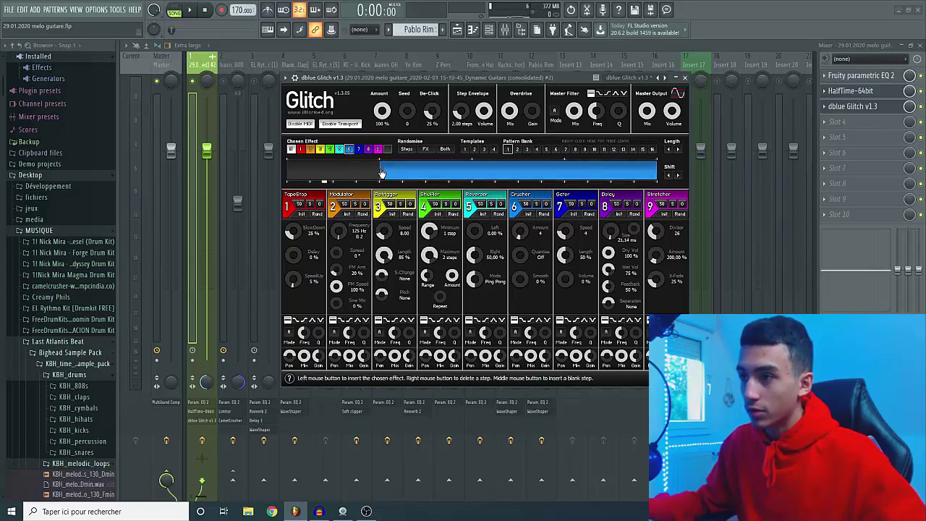
{"action": "left_click", "coordinate": [474, 169]}
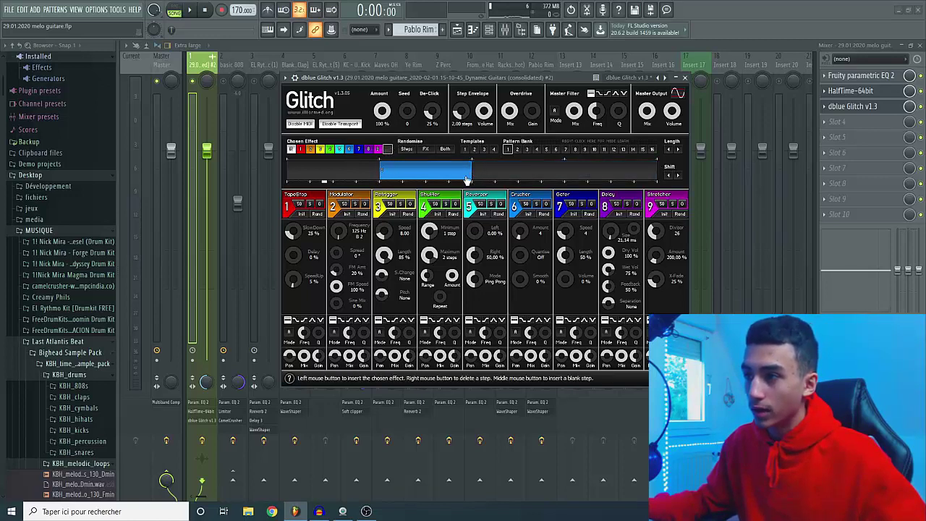
{"action": "left_click", "coordinate": [190, 11]}
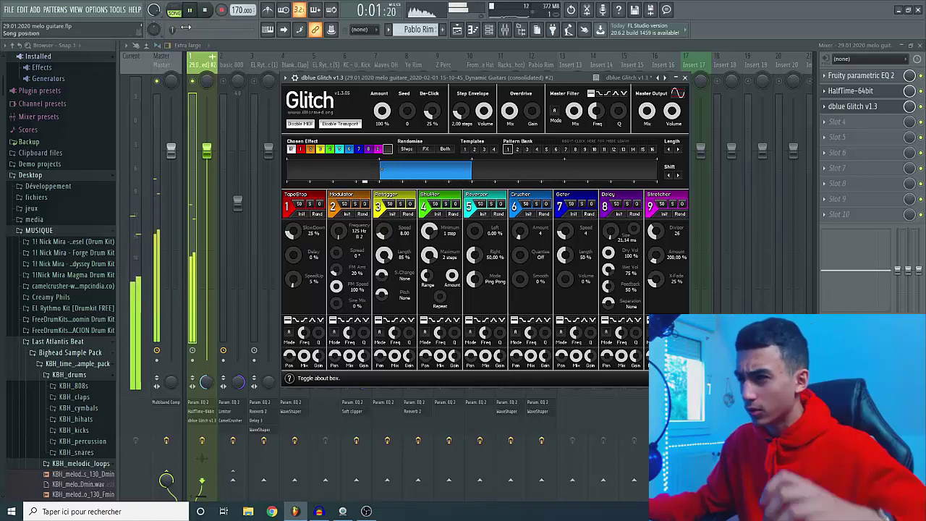
{"action": "left_click", "coordinate": [205, 10]}
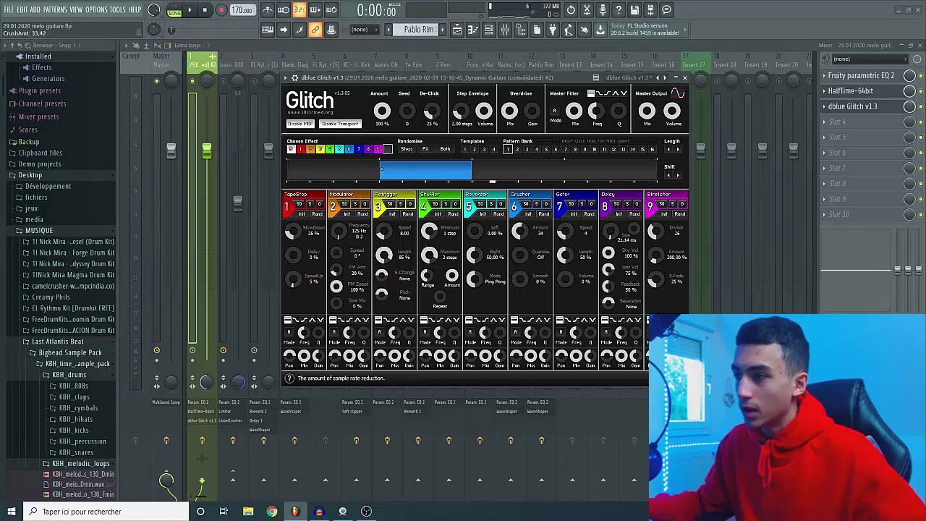
Step: Set the Crusher's Amount to 26 and play the song to hear the sample rate reduction
{"action": "left_click_drag", "start_coordinate": [519, 231], "coordinate": [519, 230]}
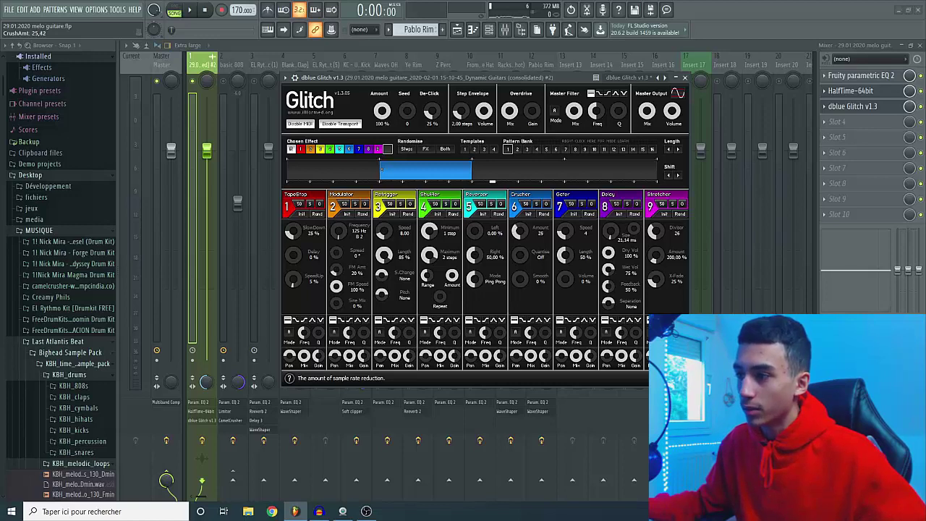
{"action": "left_click", "coordinate": [191, 10]}
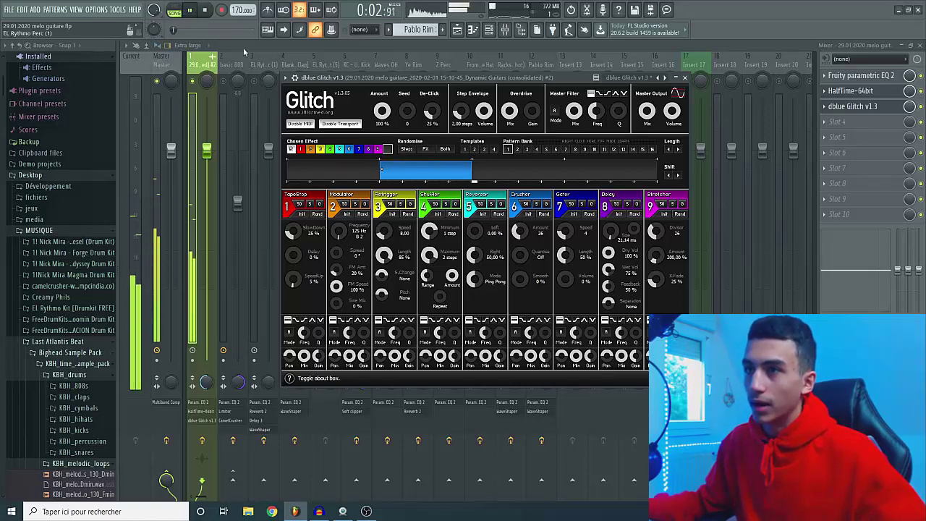
{"action": "key", "text": "space"}
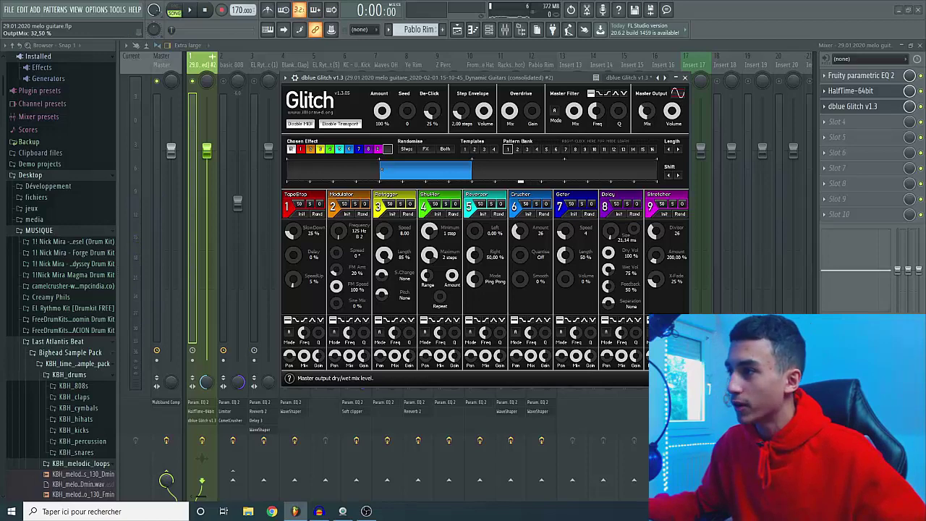
Step: Lower the mix level of effect slot 3 to 70% and reopen Glitch to listen to the pattern
{"action": "left_click_drag", "start_coordinate": [909, 107], "coordinate": [909, 137]}
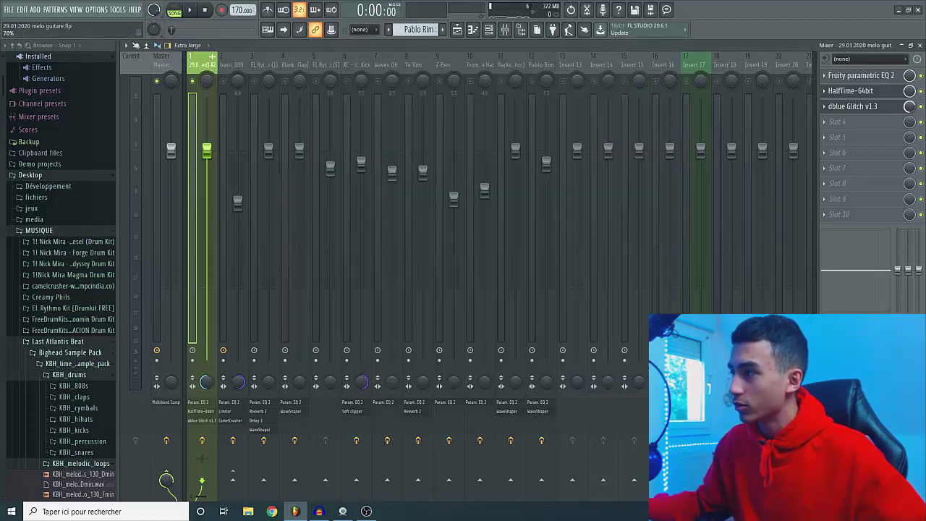
{"action": "left_click", "coordinate": [861, 106]}
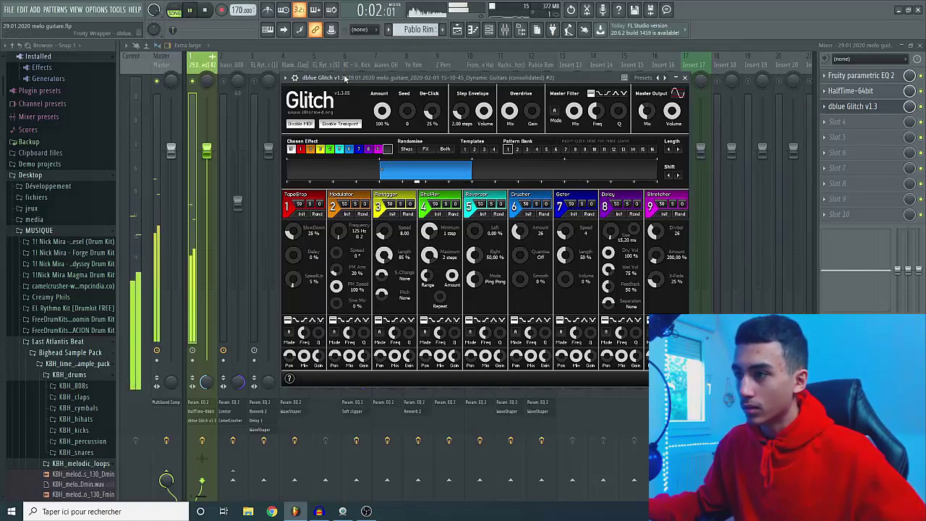
{"action": "key", "text": "space"}
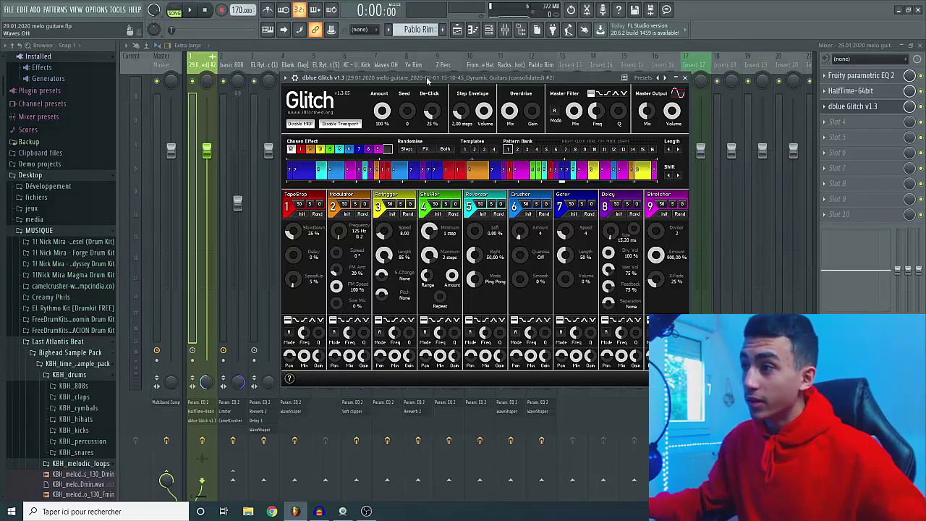
Step: Reset Glitch to its default pattern and settings by loading the Program 1 preset
{"action": "right_click", "coordinate": [660, 78]}
{"action": "right_click", "coordinate": [646, 78]}
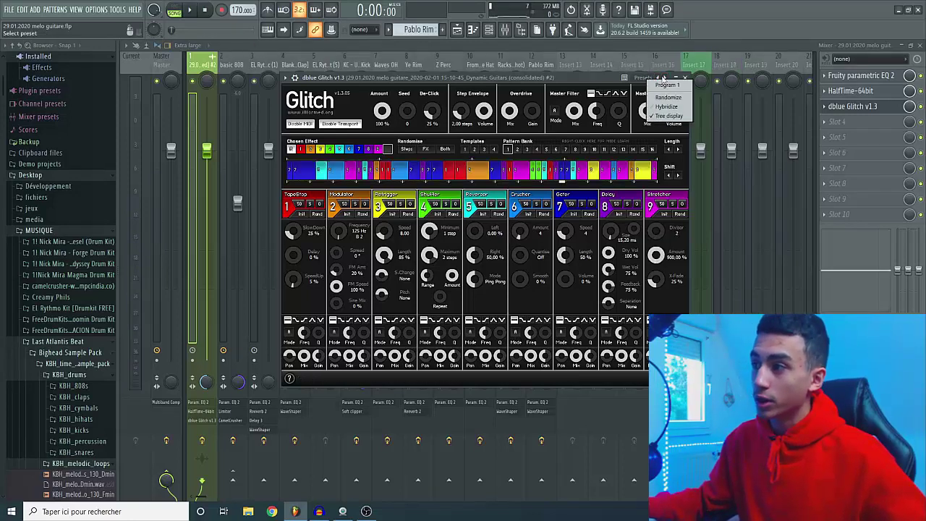
{"action": "left_click", "coordinate": [666, 81]}
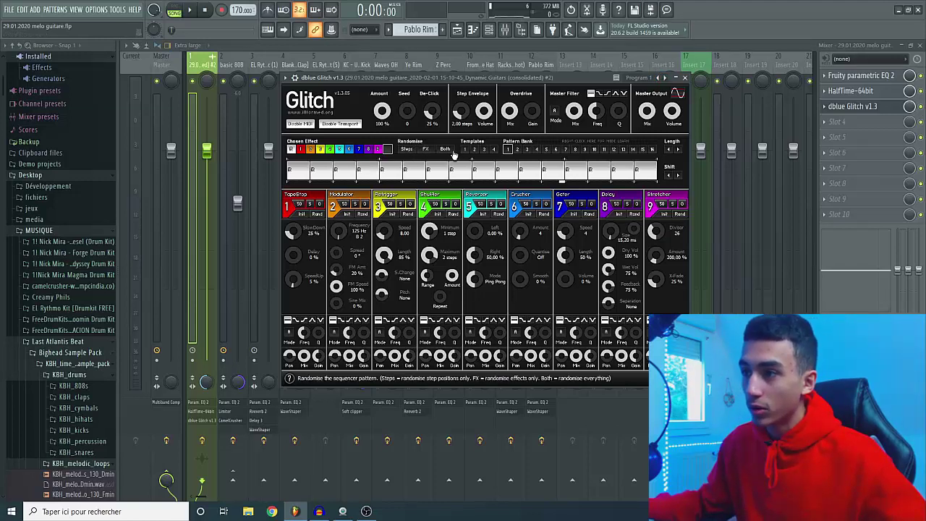
Step: Randomise the Glitch pattern's step positions repeatedly, and its effects too, using the Steps, Both and FX options
{"action": "left_click", "coordinate": [406, 151]}
{"action": "left_click", "coordinate": [407, 151]}
{"action": "left_click", "coordinate": [407, 151]}
{"action": "left_click", "coordinate": [407, 150]}
{"action": "left_click", "coordinate": [407, 151]}
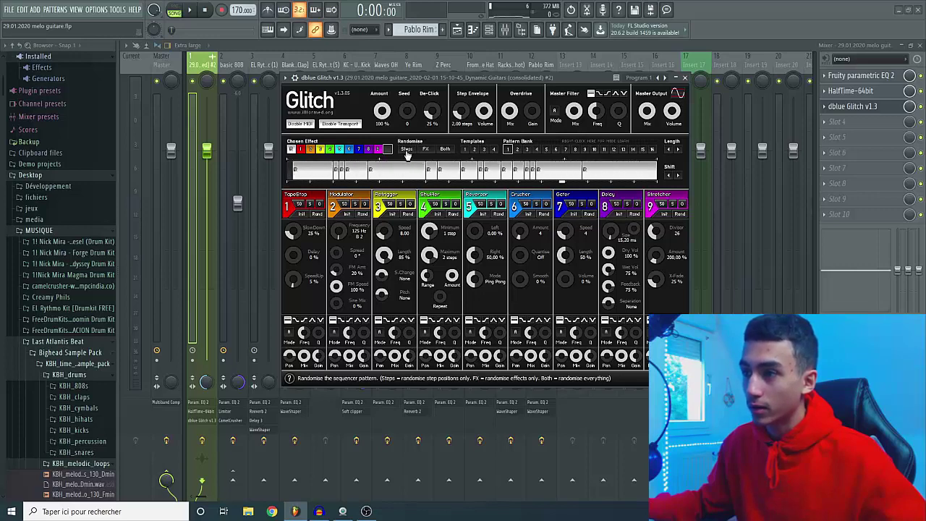
{"action": "left_click", "coordinate": [407, 150]}
{"action": "left_click", "coordinate": [444, 149]}
{"action": "left_click", "coordinate": [427, 150]}
{"action": "left_click", "coordinate": [414, 151]}
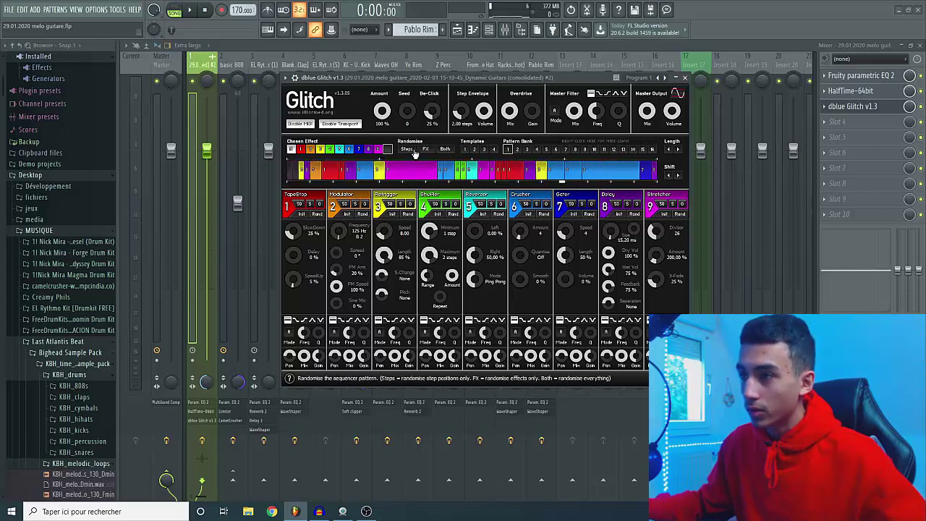
Step: Randomise the Glitch step positions again and toggle solo on the guitar melody's mixer insert while the song plays
{"action": "left_click", "coordinate": [412, 151]}
{"action": "left_click", "coordinate": [411, 151]}
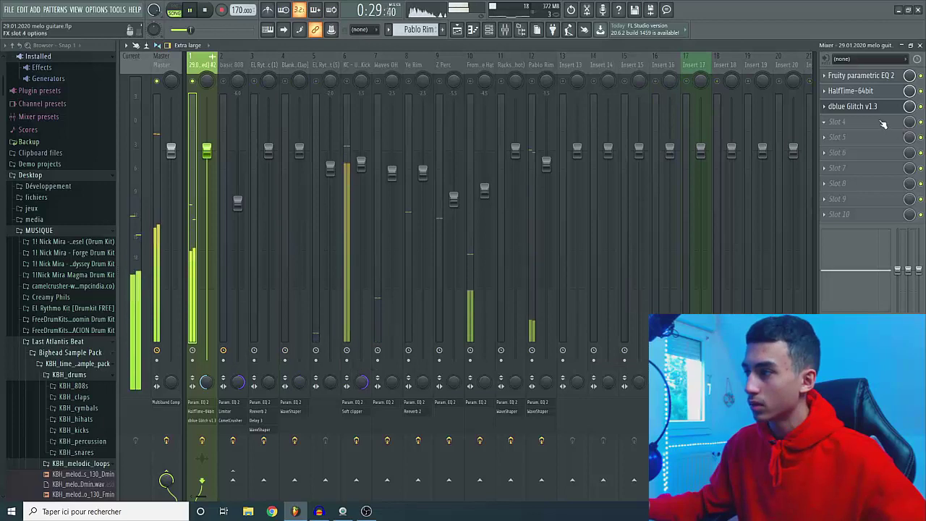
{"action": "right_click", "coordinate": [193, 81]}
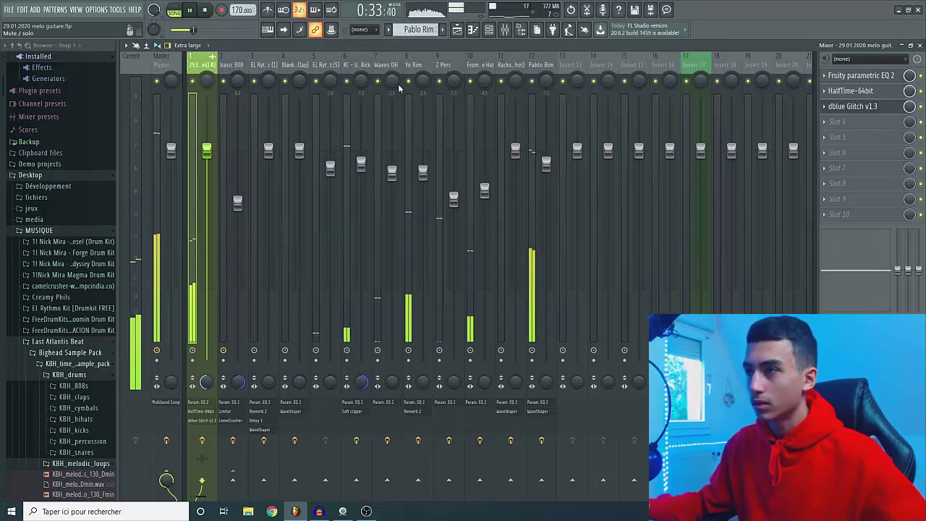
Step: Open the playlist arrangement, and set Glitch's master output dry/wet mix to about 50%
{"action": "key", "text": "F5"}
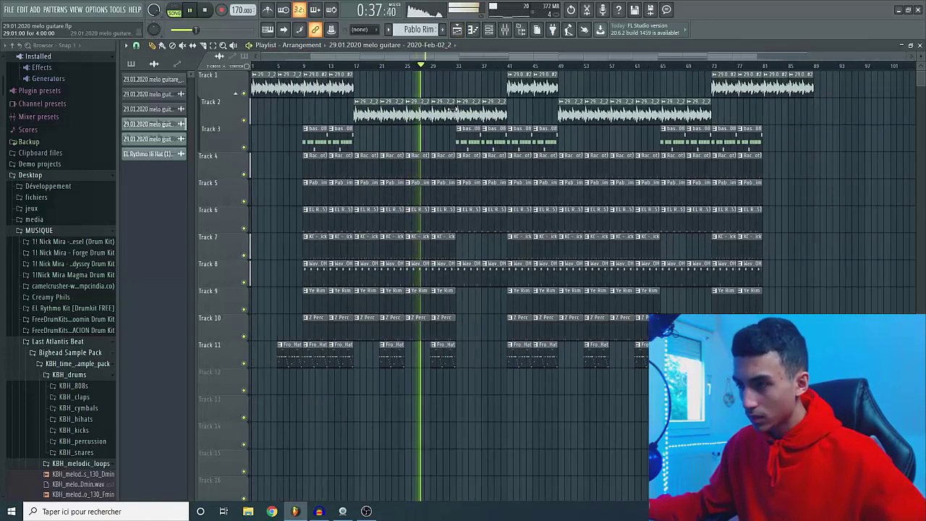
{"action": "scroll", "coordinate": [453, 108], "scroll_direction": "up", "scroll_amount": 3}
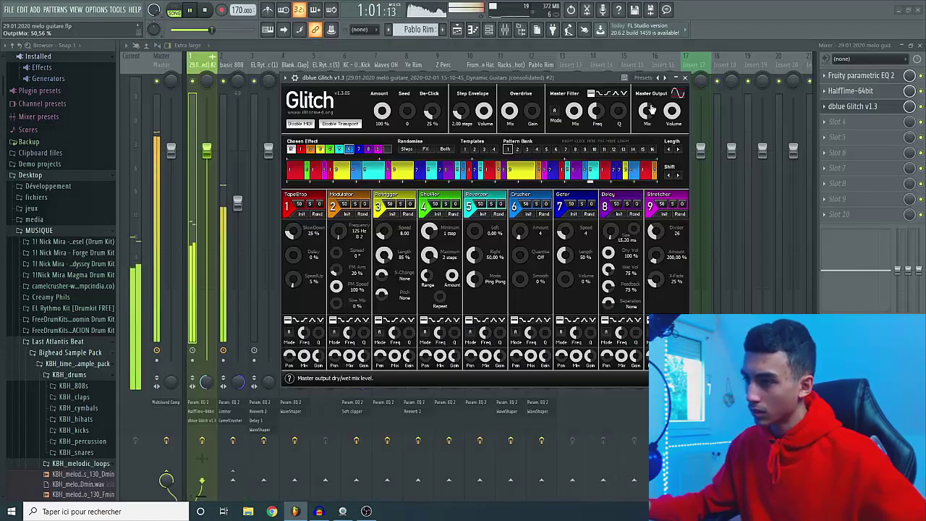
{"action": "left_click_drag", "start_coordinate": [651, 109], "coordinate": [646, 109]}
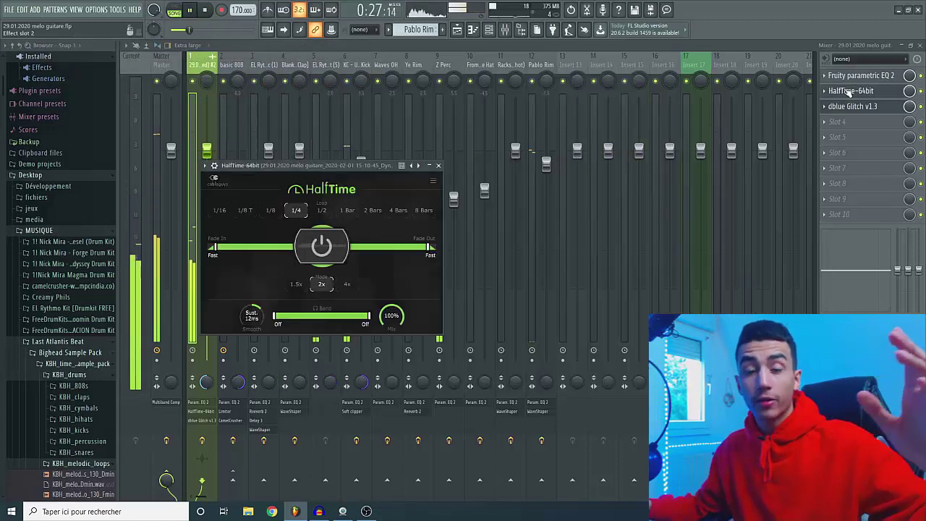
Step: Open HalfTime on the guitar melody's insert, and bypass and re-enable it to compare the sound during playback
{"action": "left_click", "coordinate": [850, 91]}
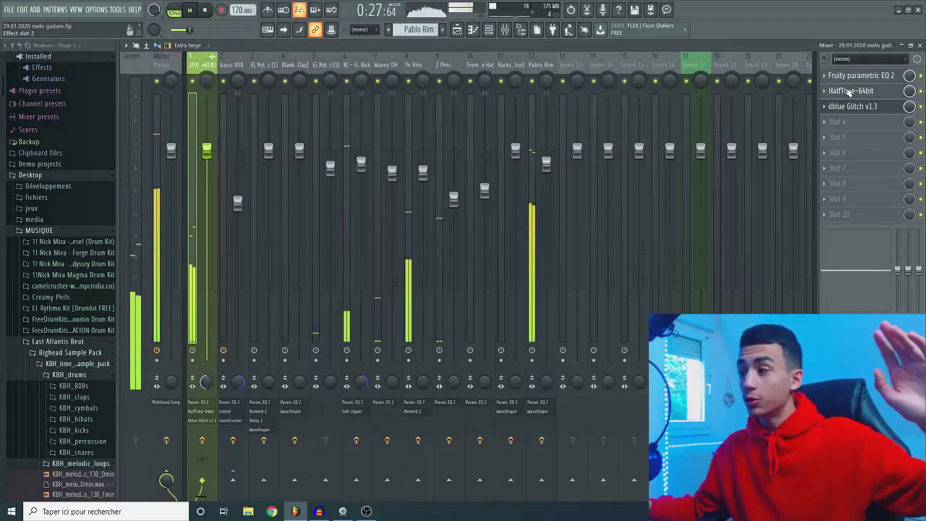
{"action": "left_click", "coordinate": [849, 91]}
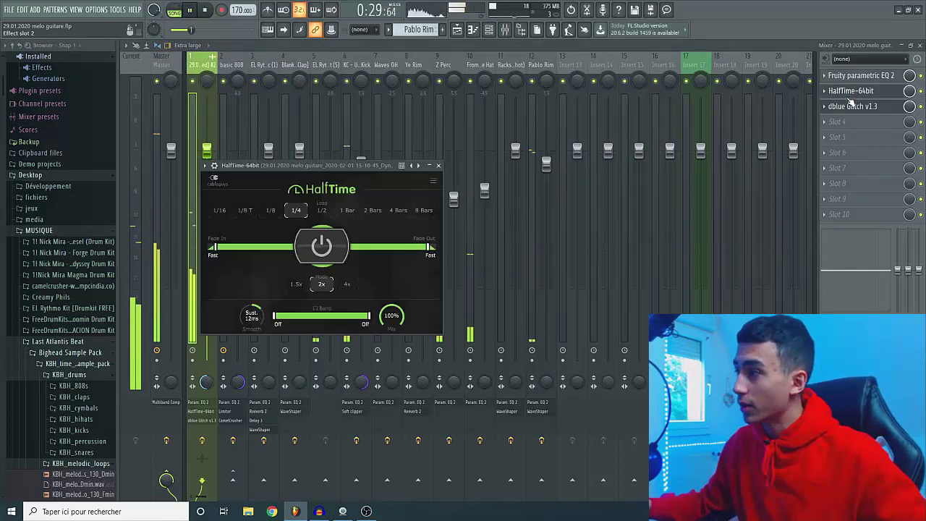
{"action": "left_click", "coordinate": [920, 91]}
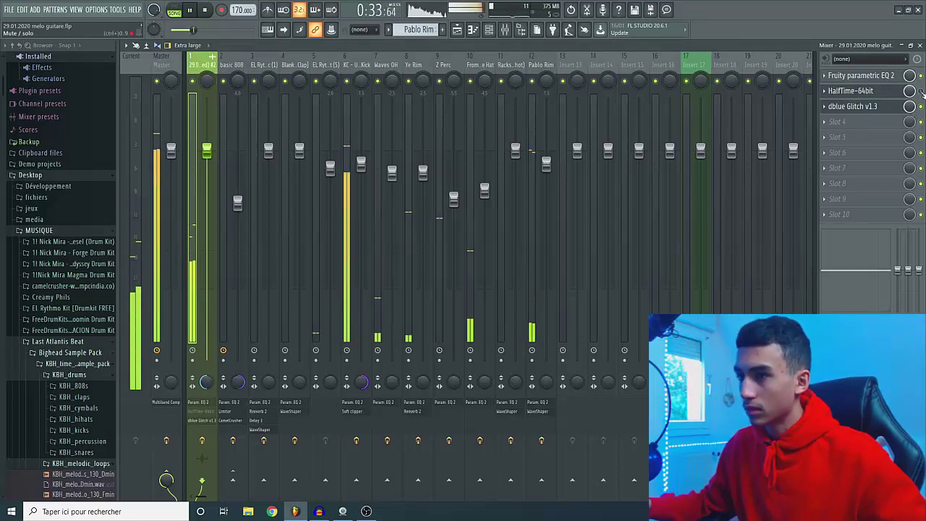
{"action": "left_click", "coordinate": [920, 91]}
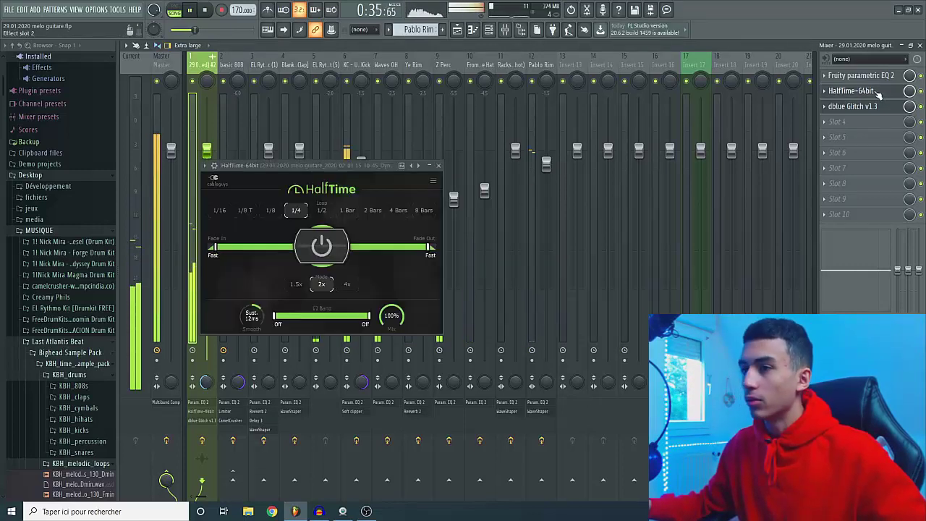